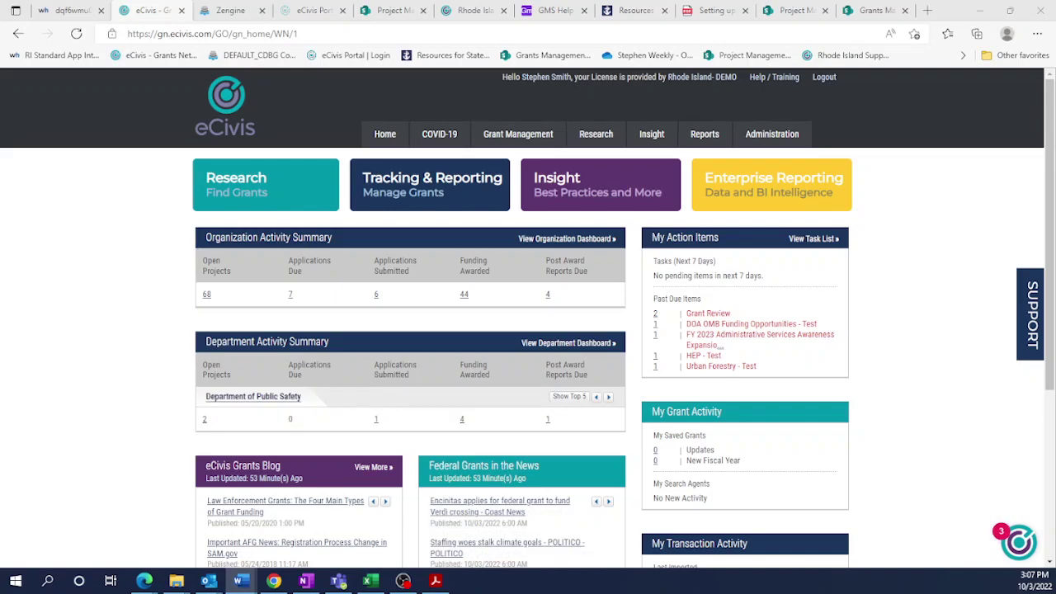
Step: Go to the Organization Funding list and start adding a new organization funding record
{"action": "left_click", "coordinate": [600, 140]}
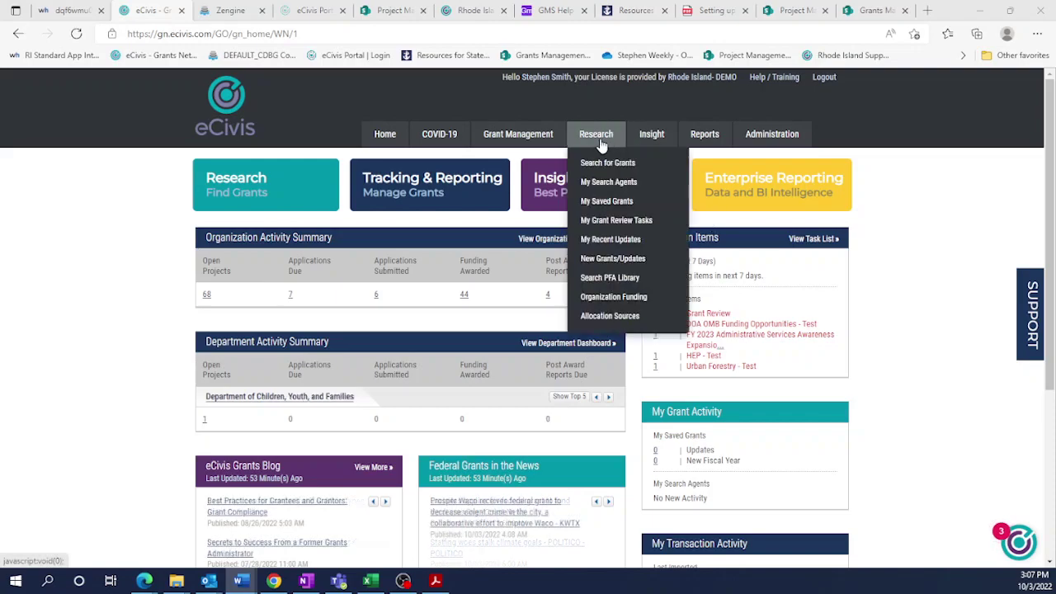
{"action": "left_click", "coordinate": [607, 298]}
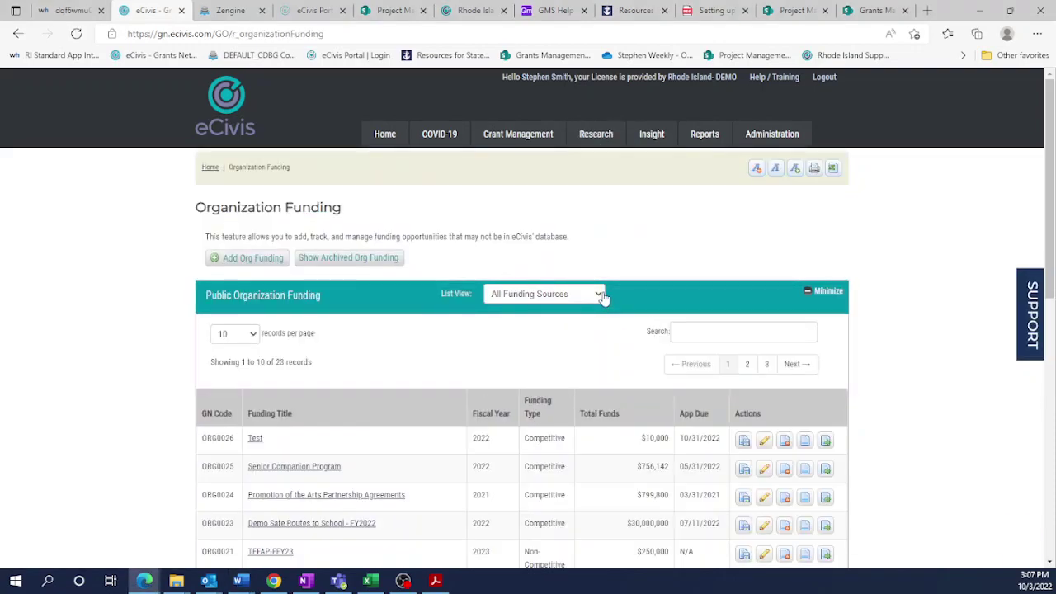
{"action": "left_click", "coordinate": [253, 259]}
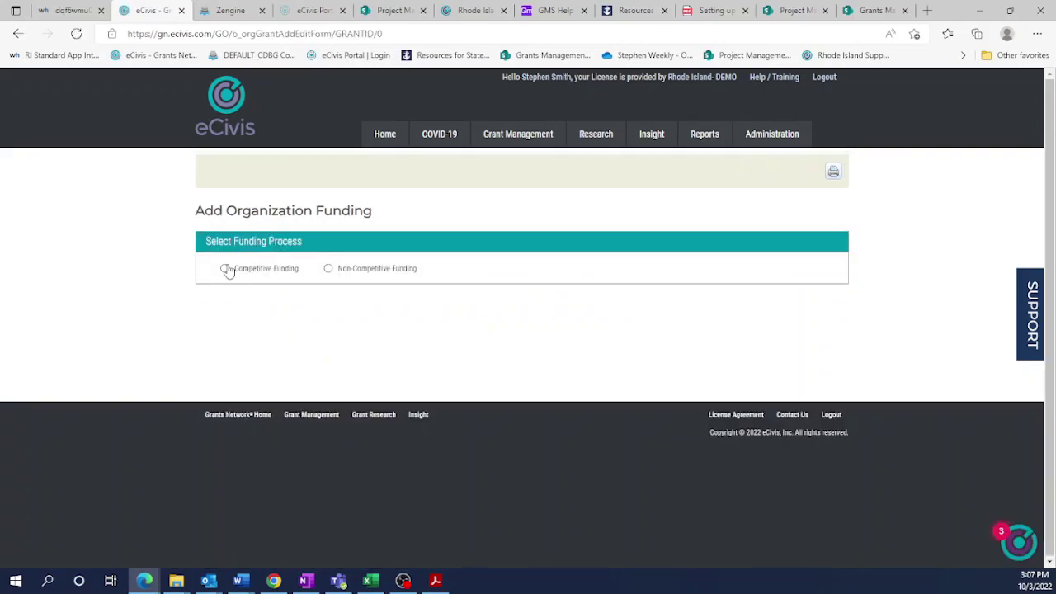
Step: Compare the competitive and non-competitive versions of the form, and set the funding process to Competitive Funding
{"action": "left_click", "coordinate": [225, 269]}
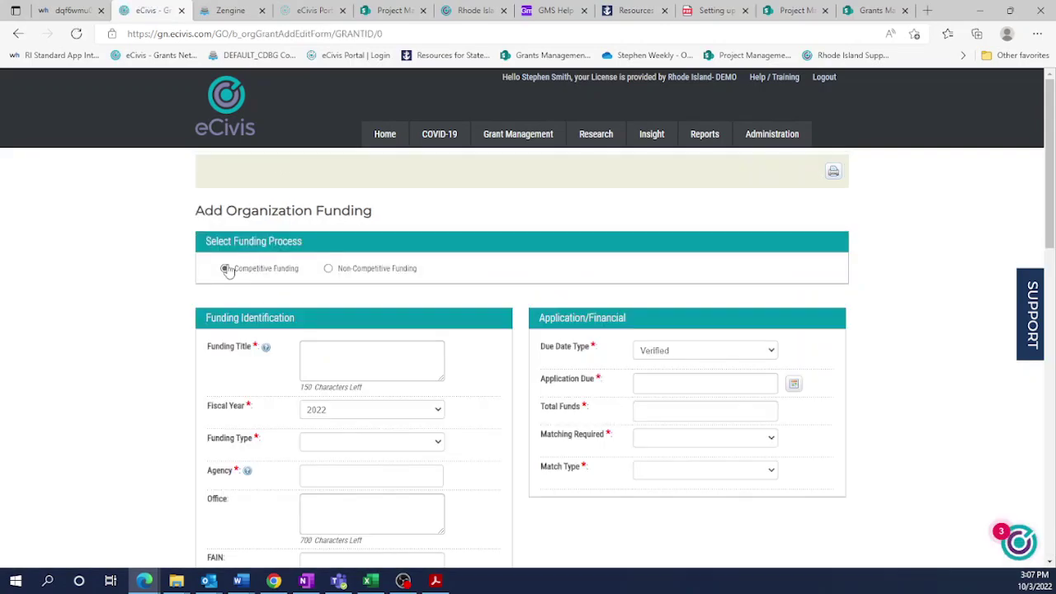
{"action": "left_click", "coordinate": [328, 271]}
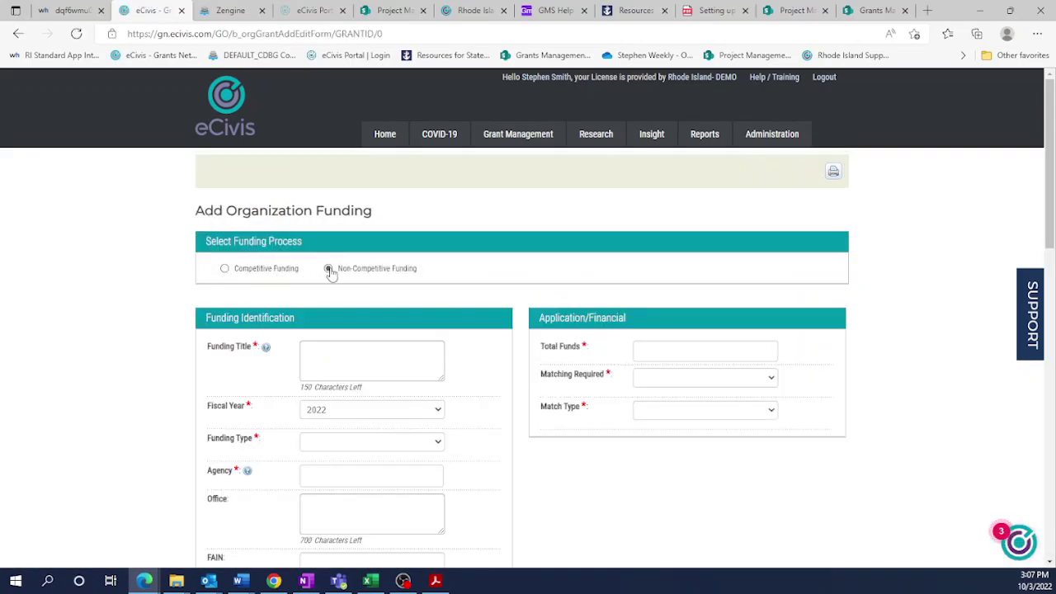
{"action": "left_click", "coordinate": [225, 269]}
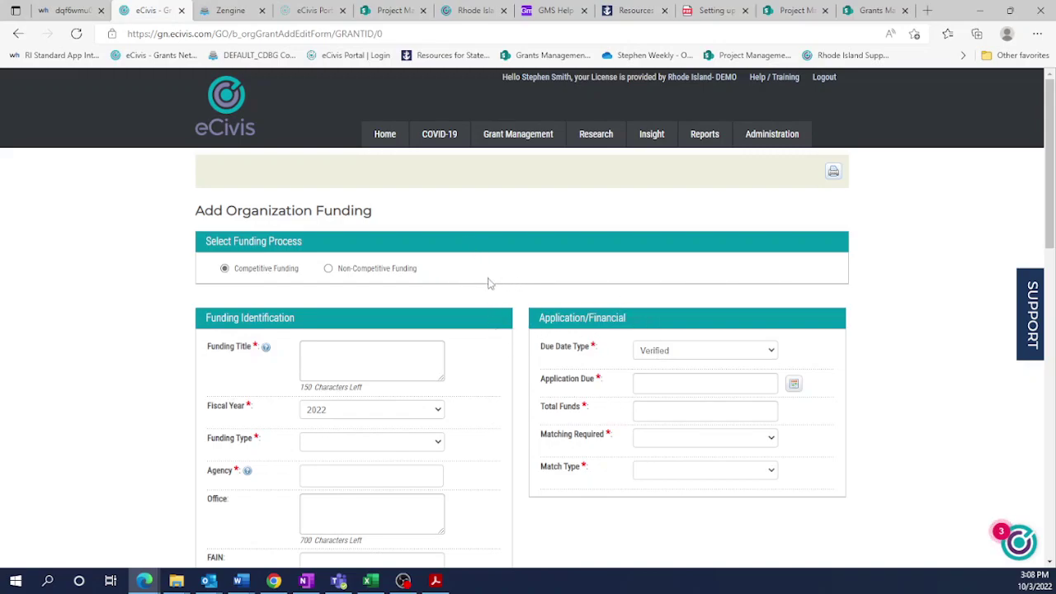
{"action": "left_click", "coordinate": [359, 272]}
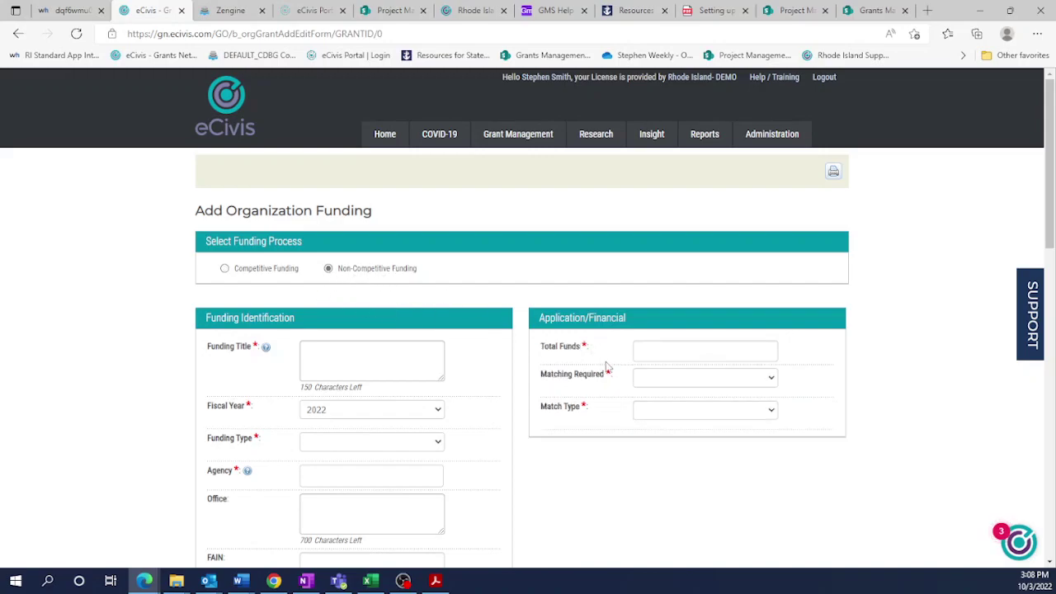
{"action": "left_click", "coordinate": [226, 271]}
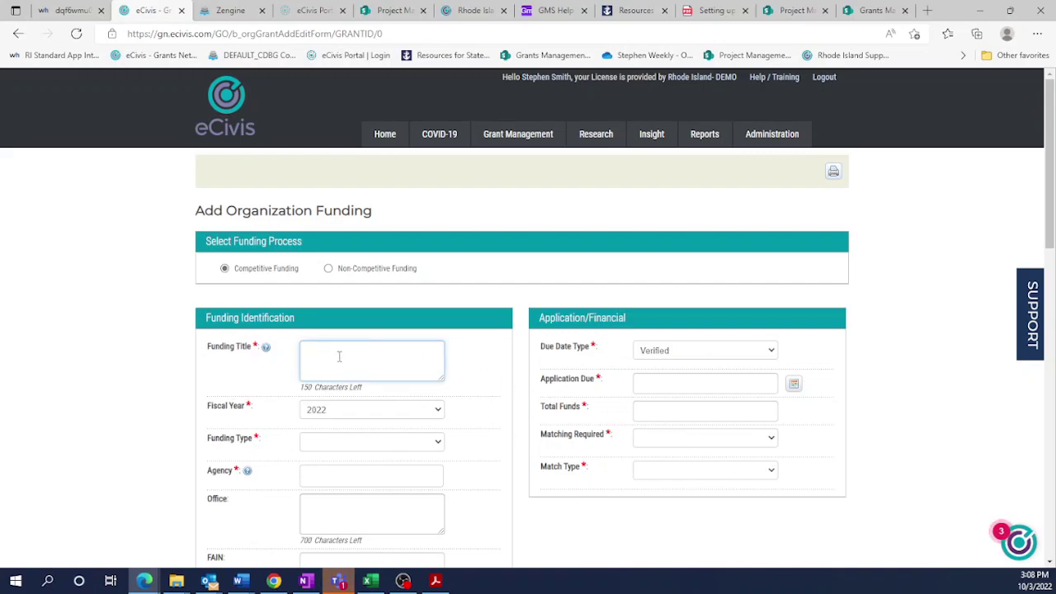
Step: Title the funding "Access to Fresh Produce for Underserved Families" and set its fiscal year to 2023
{"action": "type", "text": "Access to Fresh Produce for Underserved Families"}
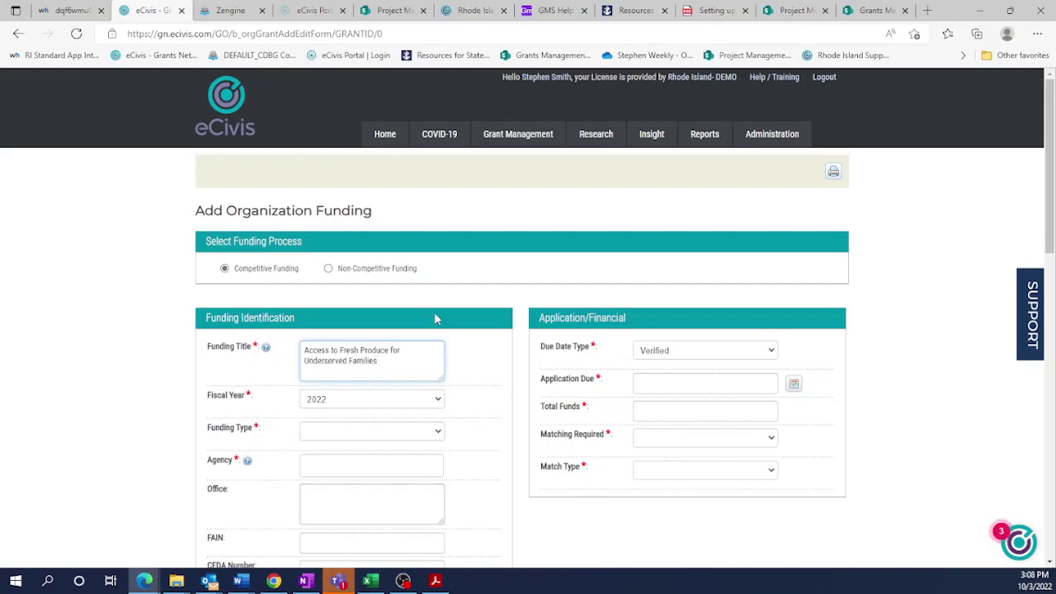
{"action": "scroll", "coordinate": [471, 408], "scroll_direction": "down", "scroll_amount": 2}
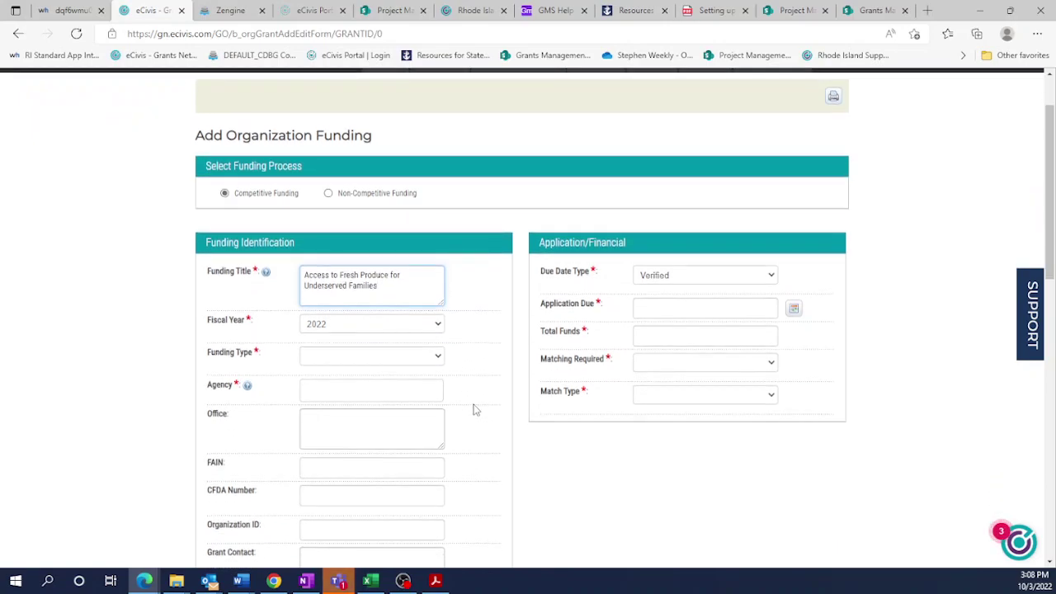
{"action": "left_click", "coordinate": [435, 250]}
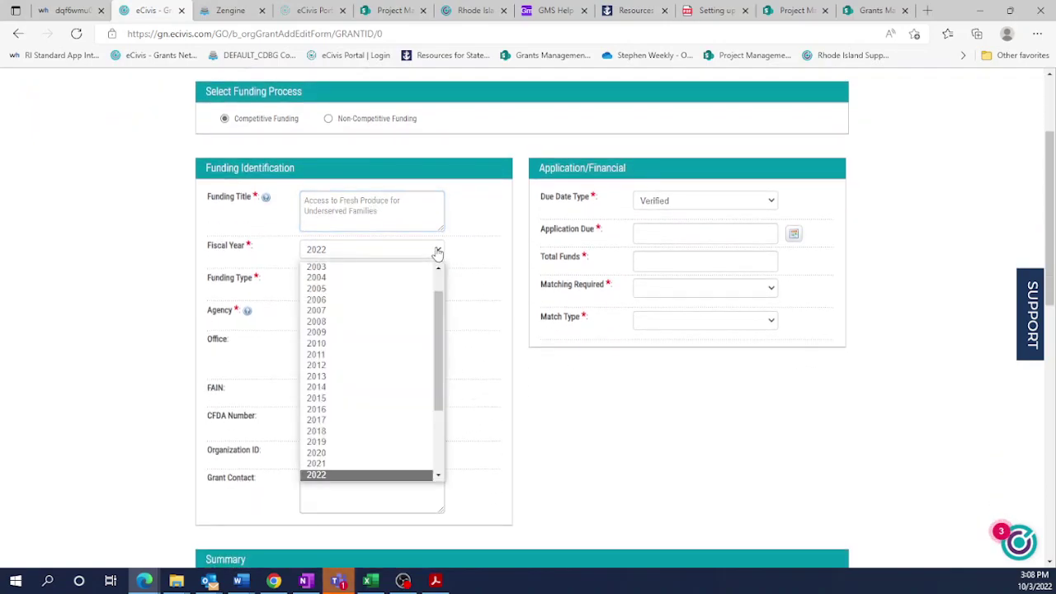
{"action": "scroll", "coordinate": [404, 421], "scroll_direction": "down", "scroll_amount": 1}
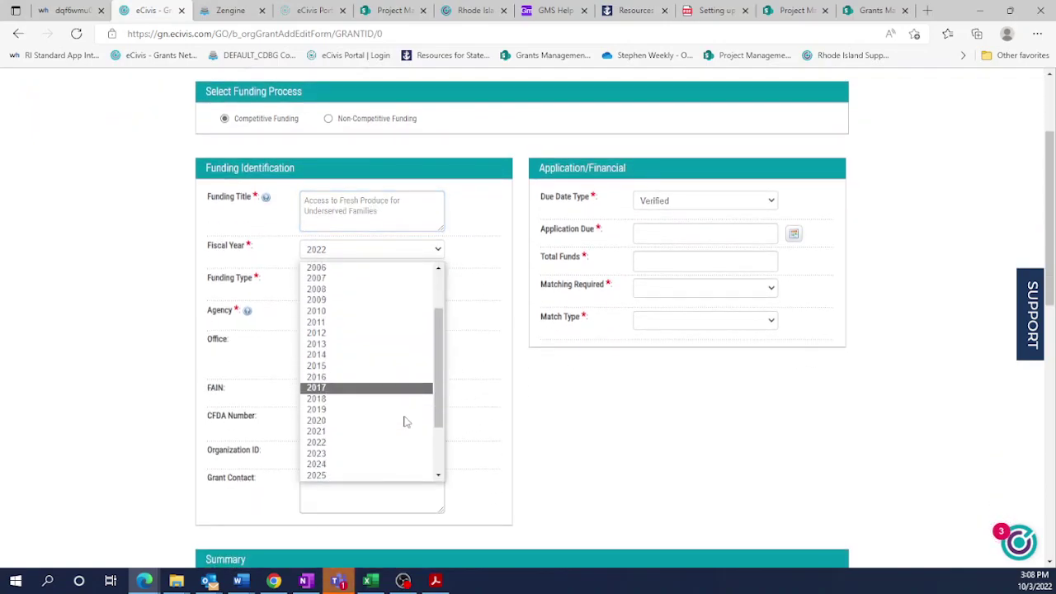
{"action": "left_click", "coordinate": [340, 450]}
Step: Set the funding type to Federal and the agency to US Dept of Ag, and add a CFDA number starting with 10
{"action": "left_click", "coordinate": [427, 284]}
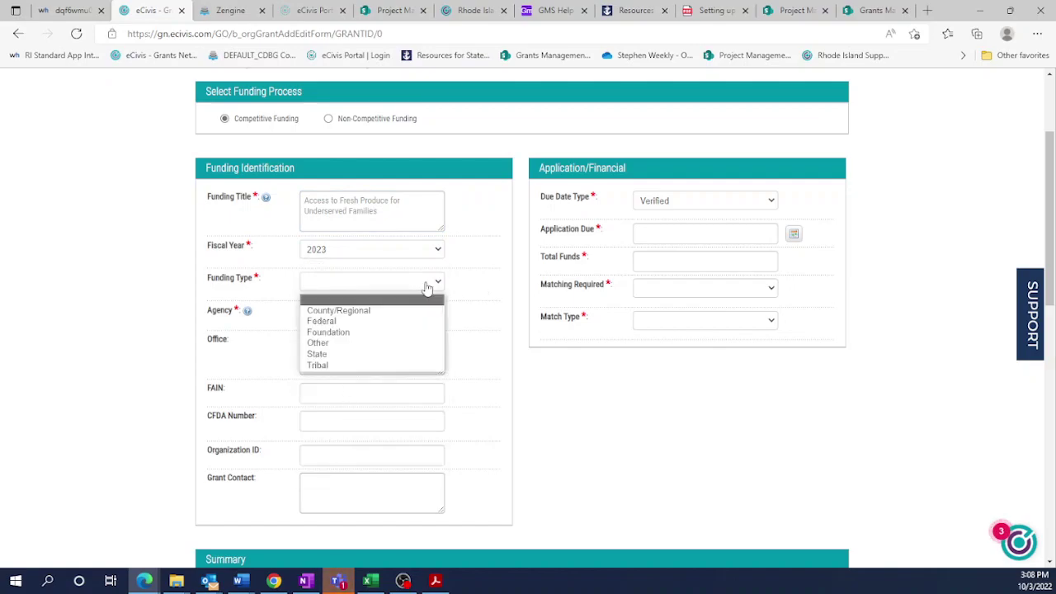
{"action": "left_click", "coordinate": [326, 321]}
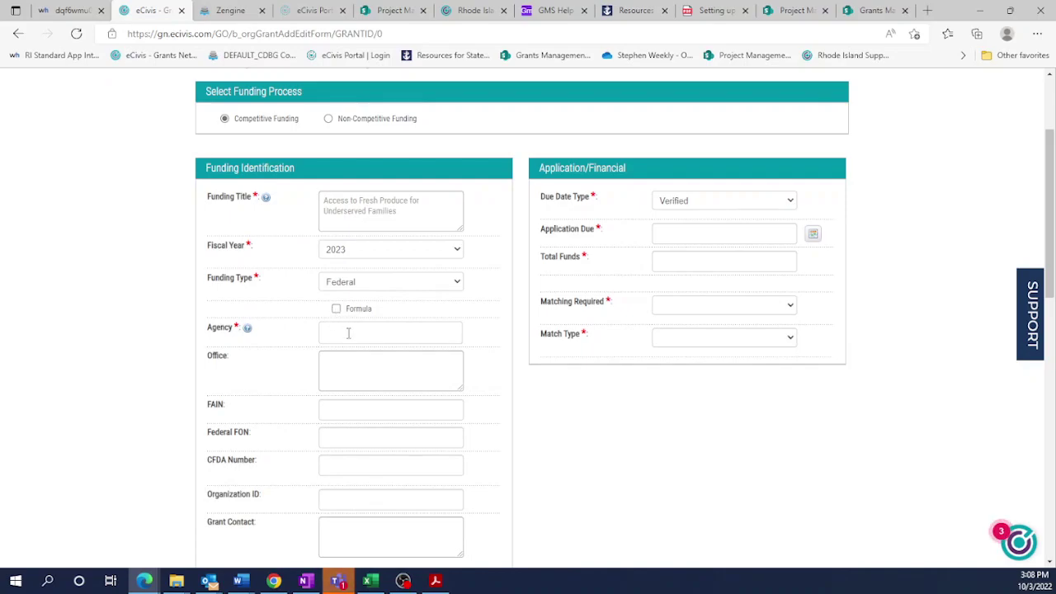
{"action": "left_click", "coordinate": [377, 331]}
{"action": "type", "text": "U"}
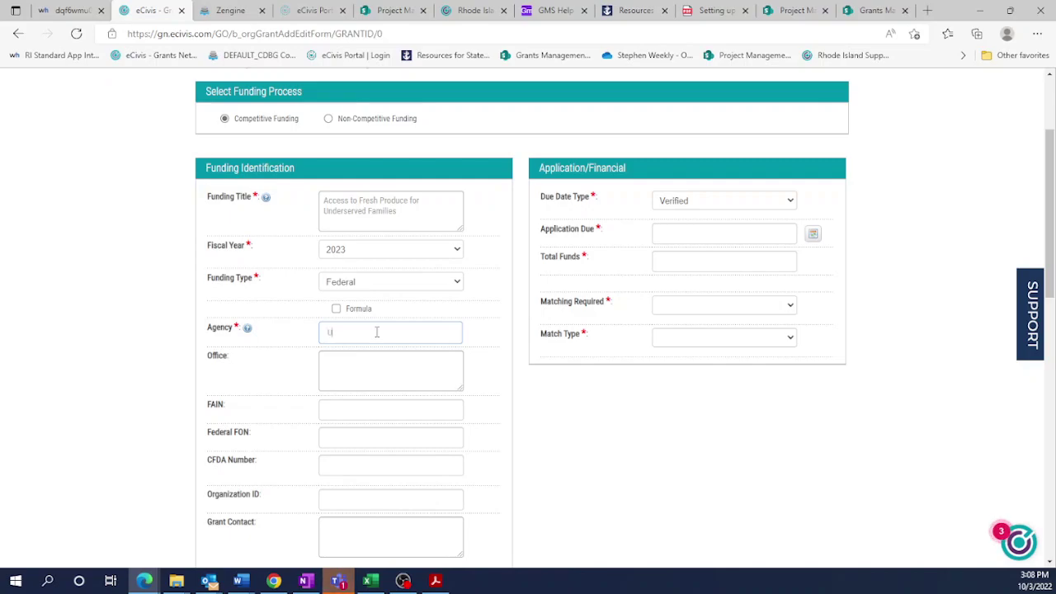
{"action": "type", "text": "S Deept of Ag"}
{"action": "left_click", "coordinate": [347, 359]}
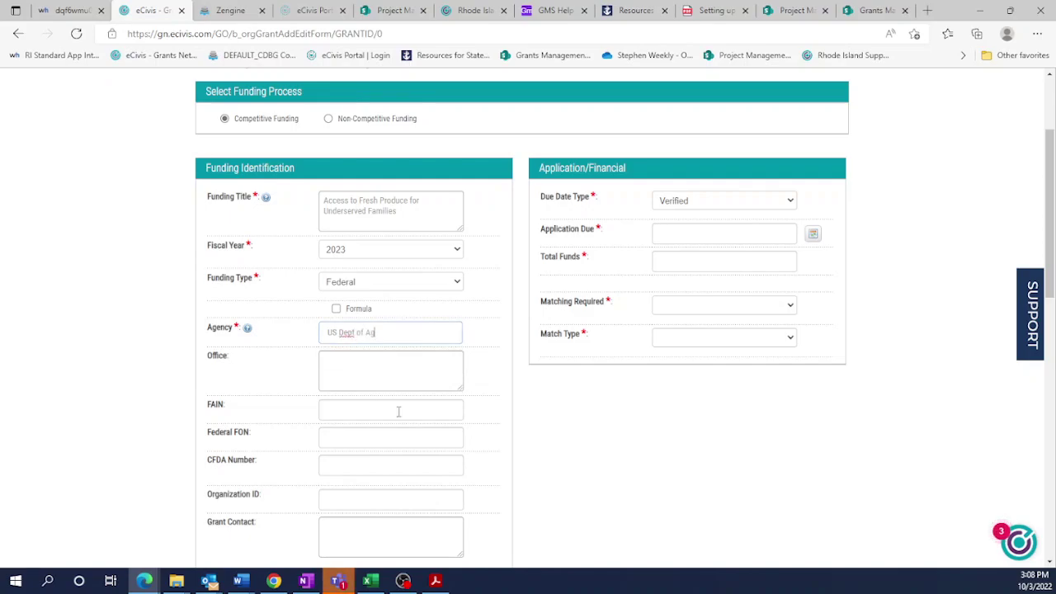
{"action": "left_click", "coordinate": [386, 472]}
{"action": "type", "text": "10."}
Step: Keep the due date type as Verified and set the application due date to 12/31/2022
{"action": "left_click", "coordinate": [790, 202]}
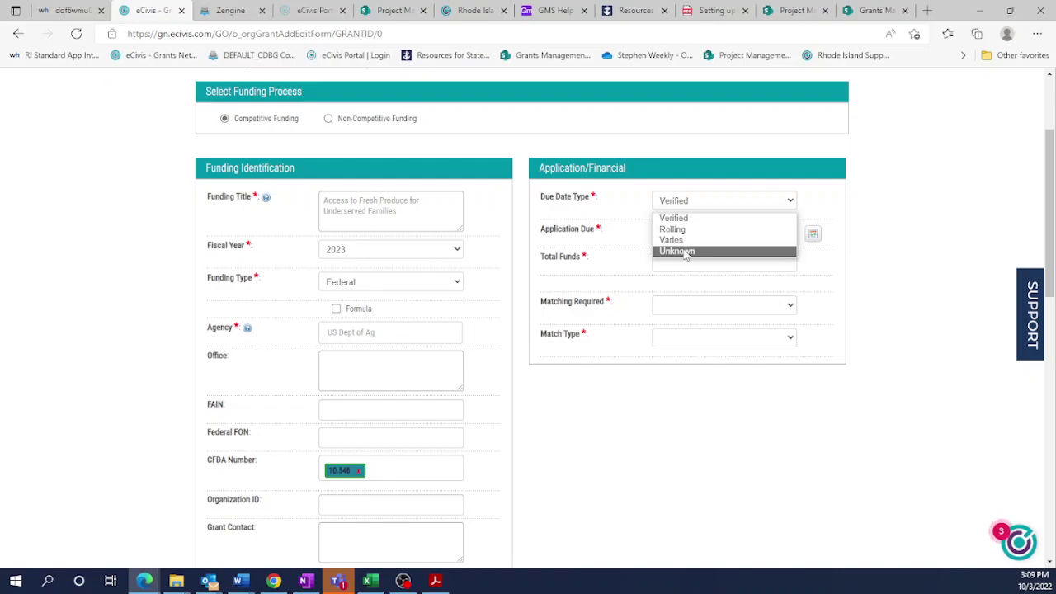
{"action": "left_click", "coordinate": [791, 201]}
{"action": "left_click", "coordinate": [699, 233]}
{"action": "left_click", "coordinate": [813, 234]}
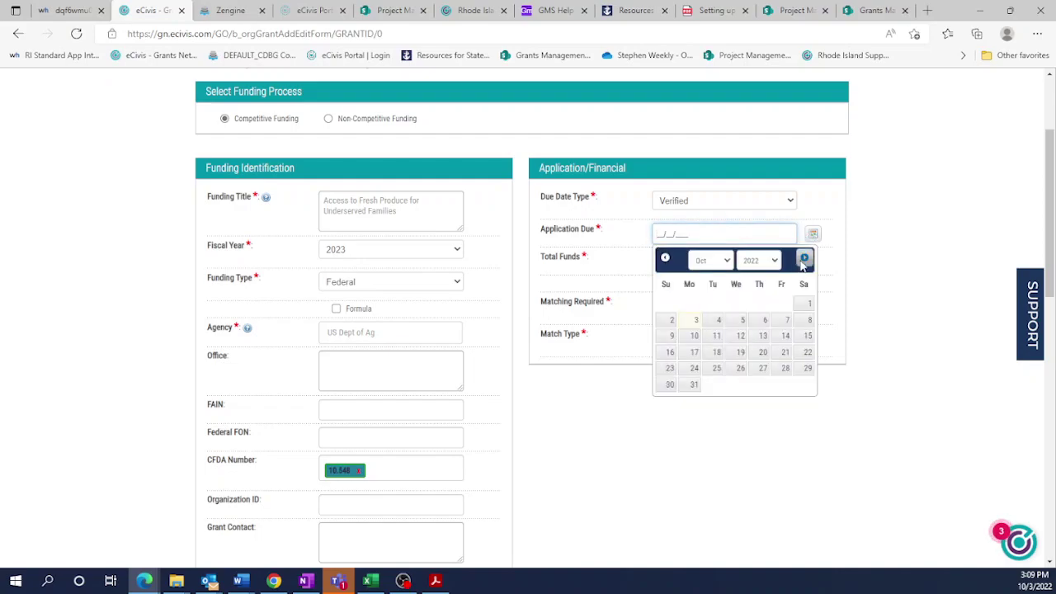
{"action": "left_click", "coordinate": [804, 260]}
{"action": "left_click", "coordinate": [804, 260]}
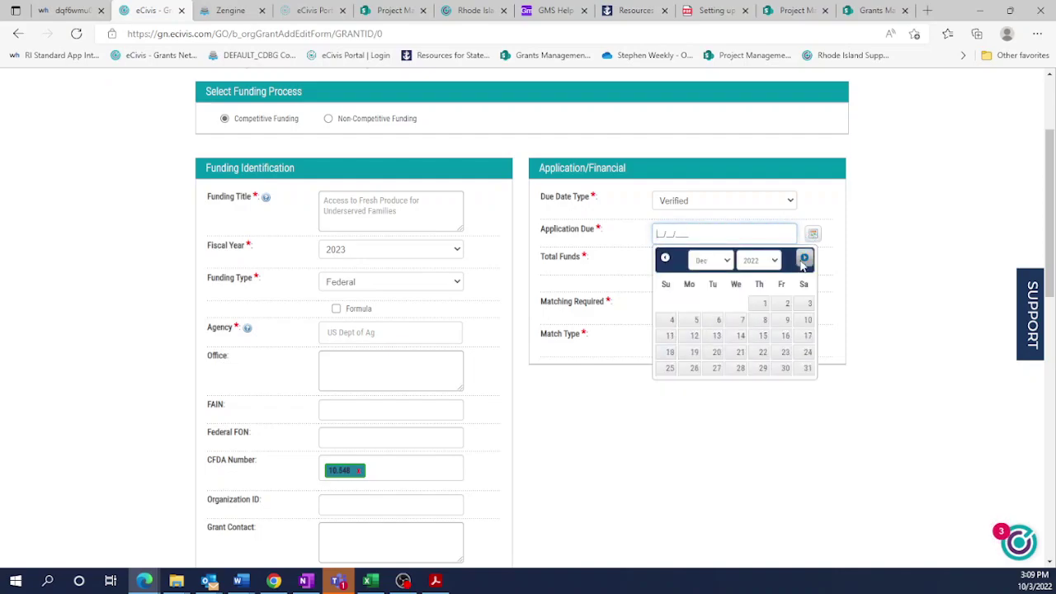
{"action": "left_click", "coordinate": [804, 369]}
Step: Set the total funds to 500,000 and specify No for the matching requirement
{"action": "left_click", "coordinate": [729, 259]}
{"action": "type", "text": "50,000"}
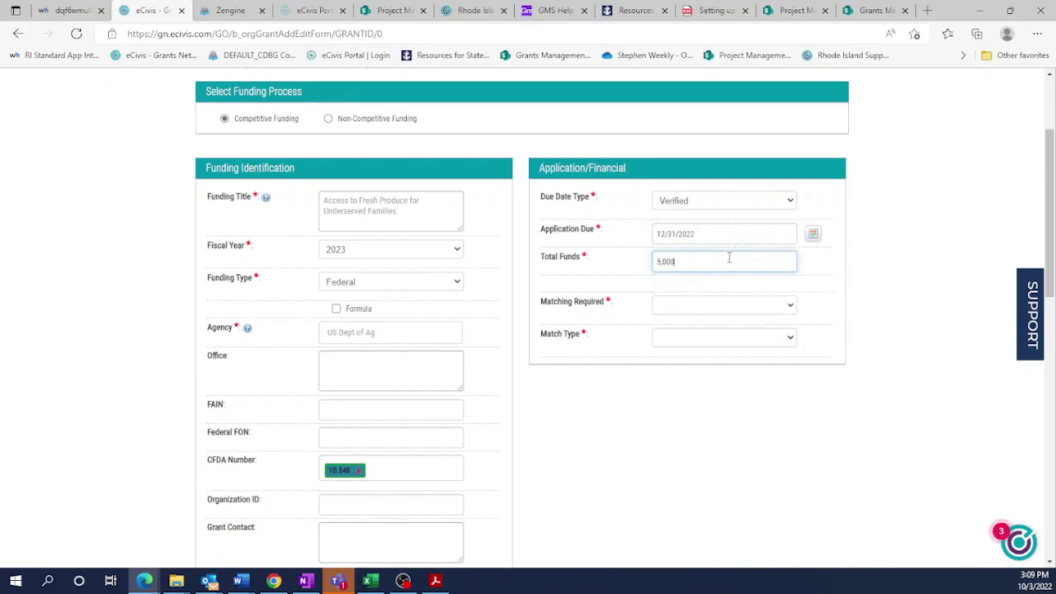
{"action": "left_click", "coordinate": [788, 306]}
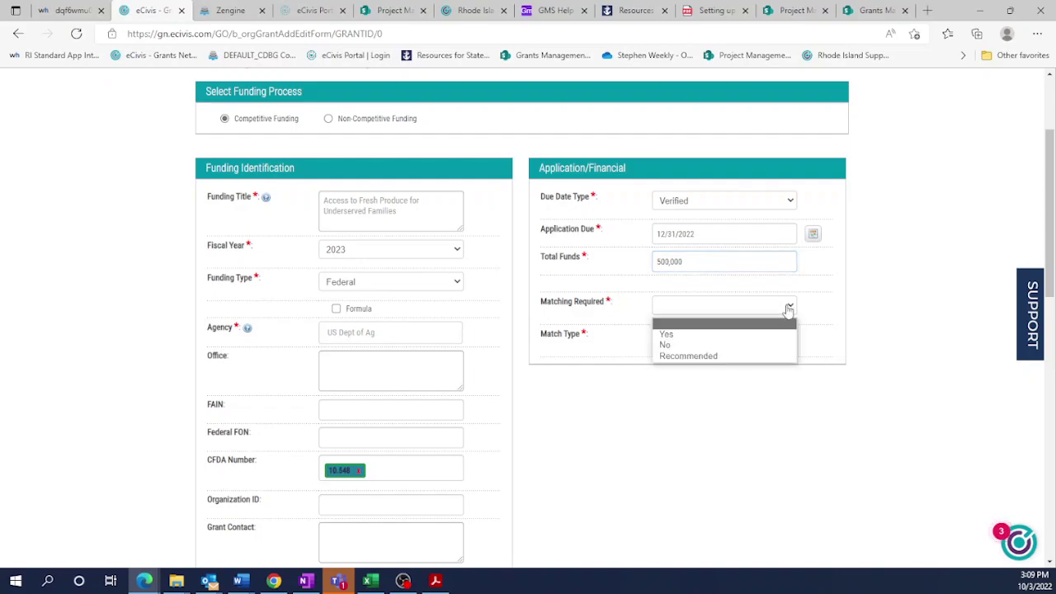
{"action": "left_click", "coordinate": [675, 345]}
Step: Enter "Test" as the funding summary and assign the Agriculture category
{"action": "scroll", "coordinate": [595, 430], "scroll_direction": "down", "scroll_amount": 3}
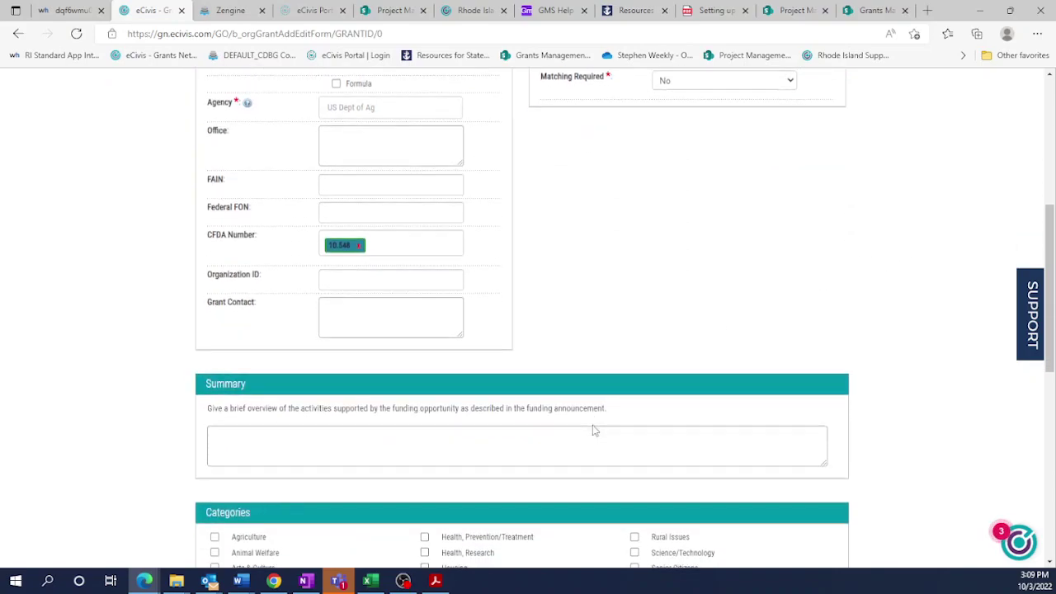
{"action": "scroll", "coordinate": [594, 430], "scroll_direction": "down", "scroll_amount": 3}
{"action": "left_click", "coordinate": [321, 228]}
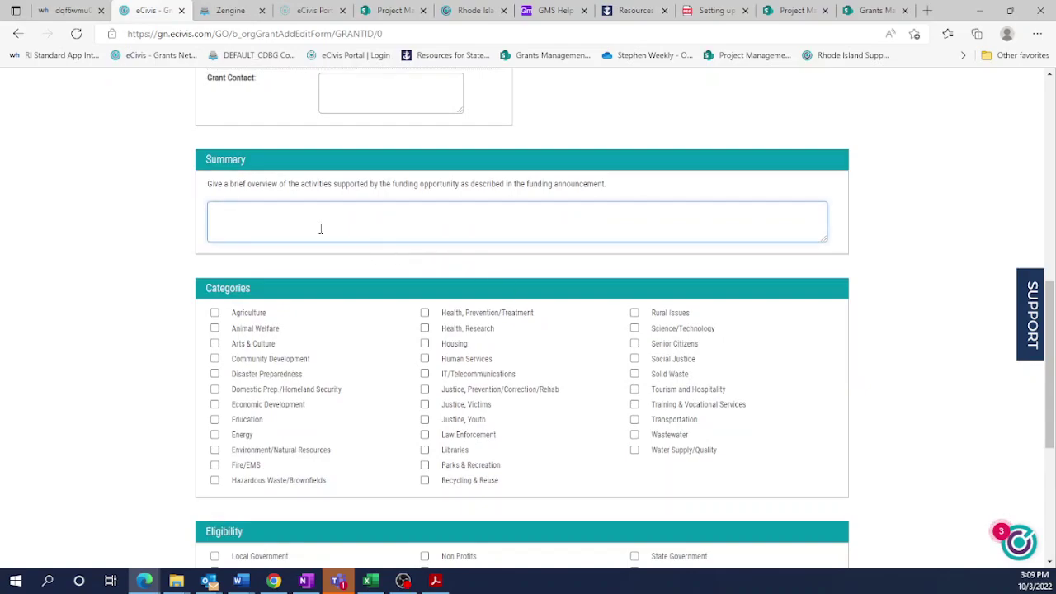
{"action": "type", "text": "Test"}
{"action": "left_click", "coordinate": [214, 314]}
Step: Mark State Government as eligible and save the new funding record
{"action": "scroll", "coordinate": [391, 374], "scroll_direction": "down", "scroll_amount": 3}
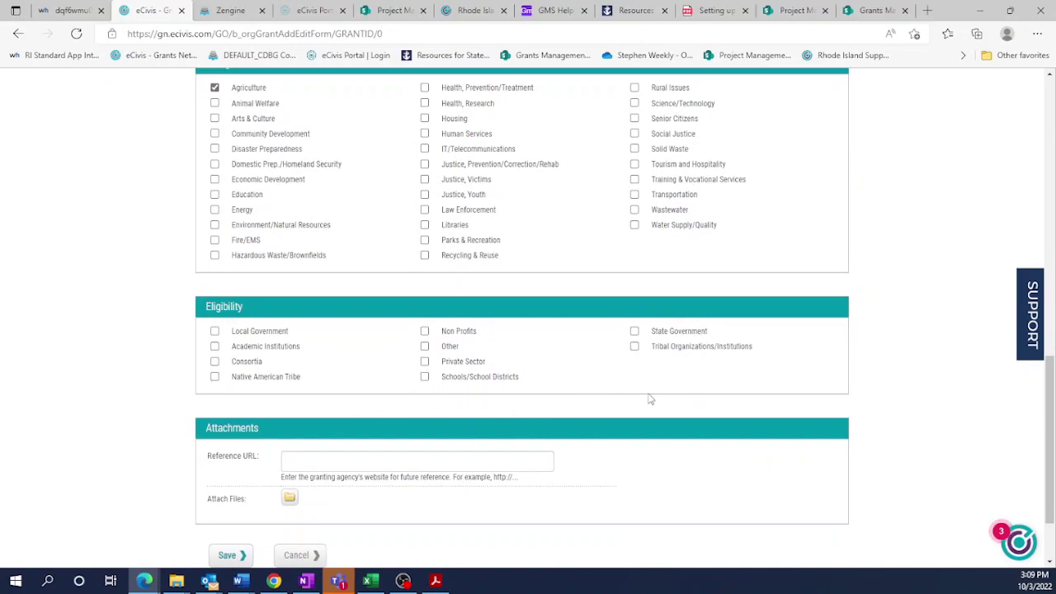
{"action": "left_click", "coordinate": [635, 333]}
{"action": "scroll", "coordinate": [380, 475], "scroll_direction": "down", "scroll_amount": 2}
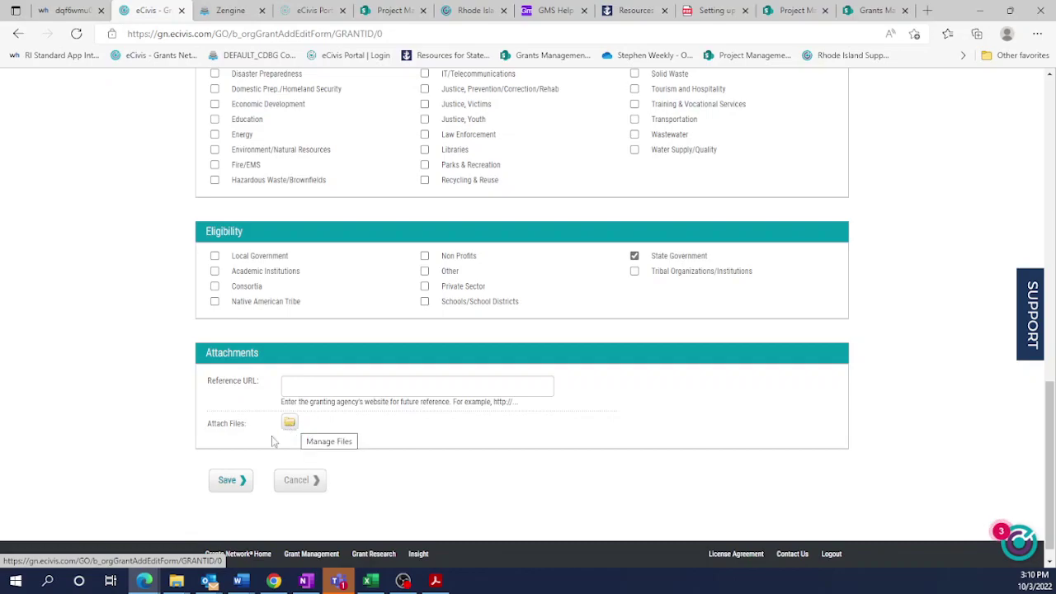
{"action": "left_click", "coordinate": [229, 481]}
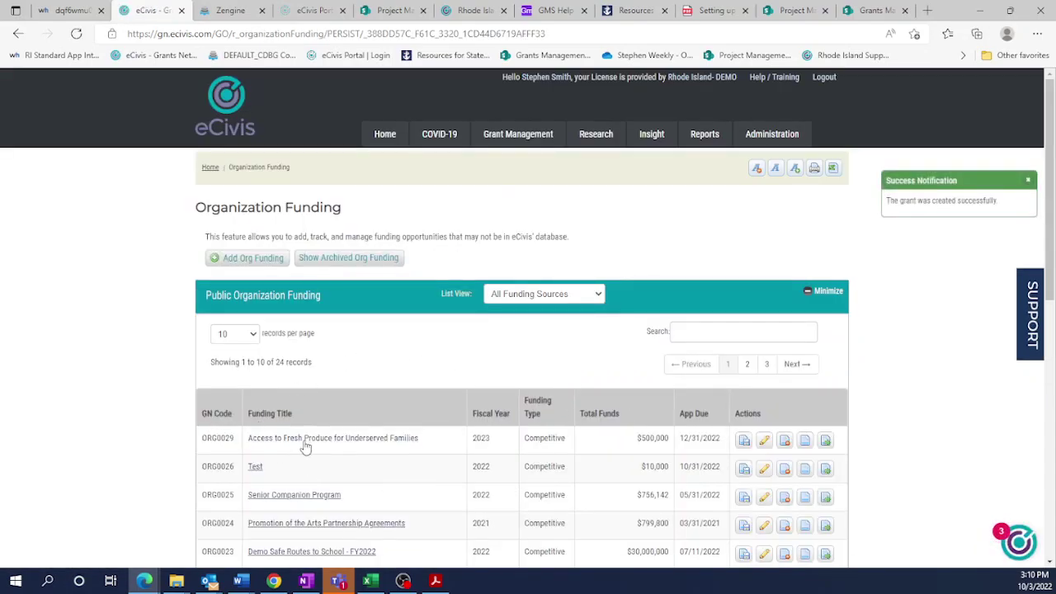
{"action": "mouse_move", "coordinate": [305, 445]}
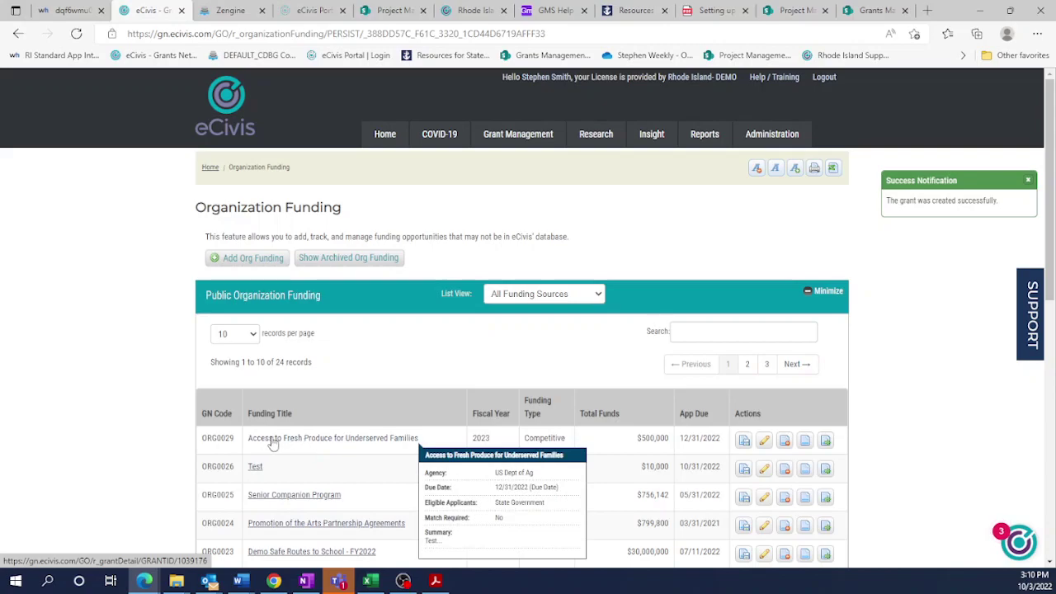